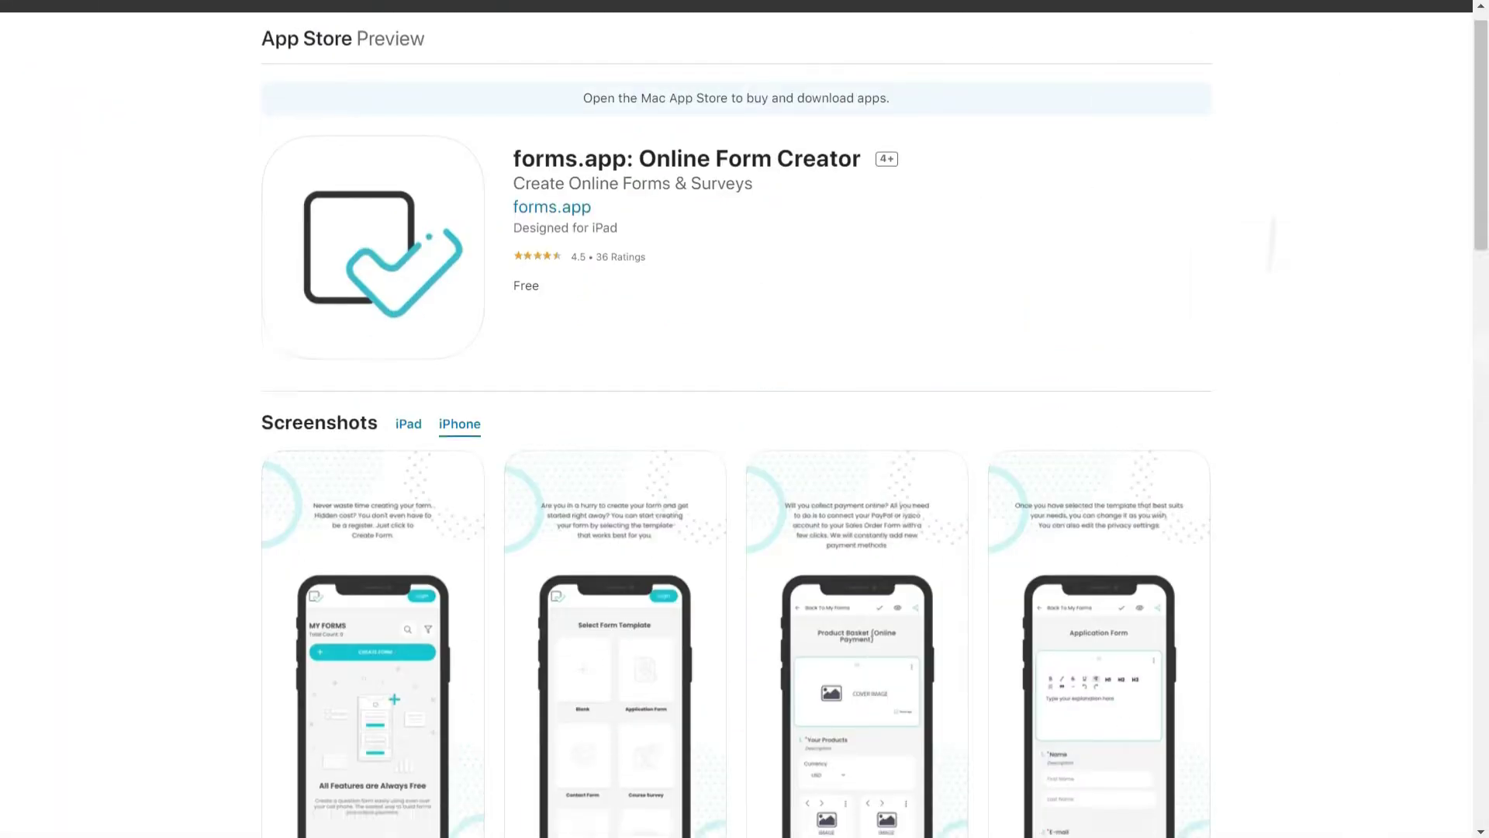
{"action": "scroll", "coordinate": [745, 466], "scroll_direction": "down", "scroll_amount": 2}
Step: Page through the iPhone screenshots, then switch to iPad and browse its screenshots to the end
{"action": "left_click", "coordinate": [1200, 733]}
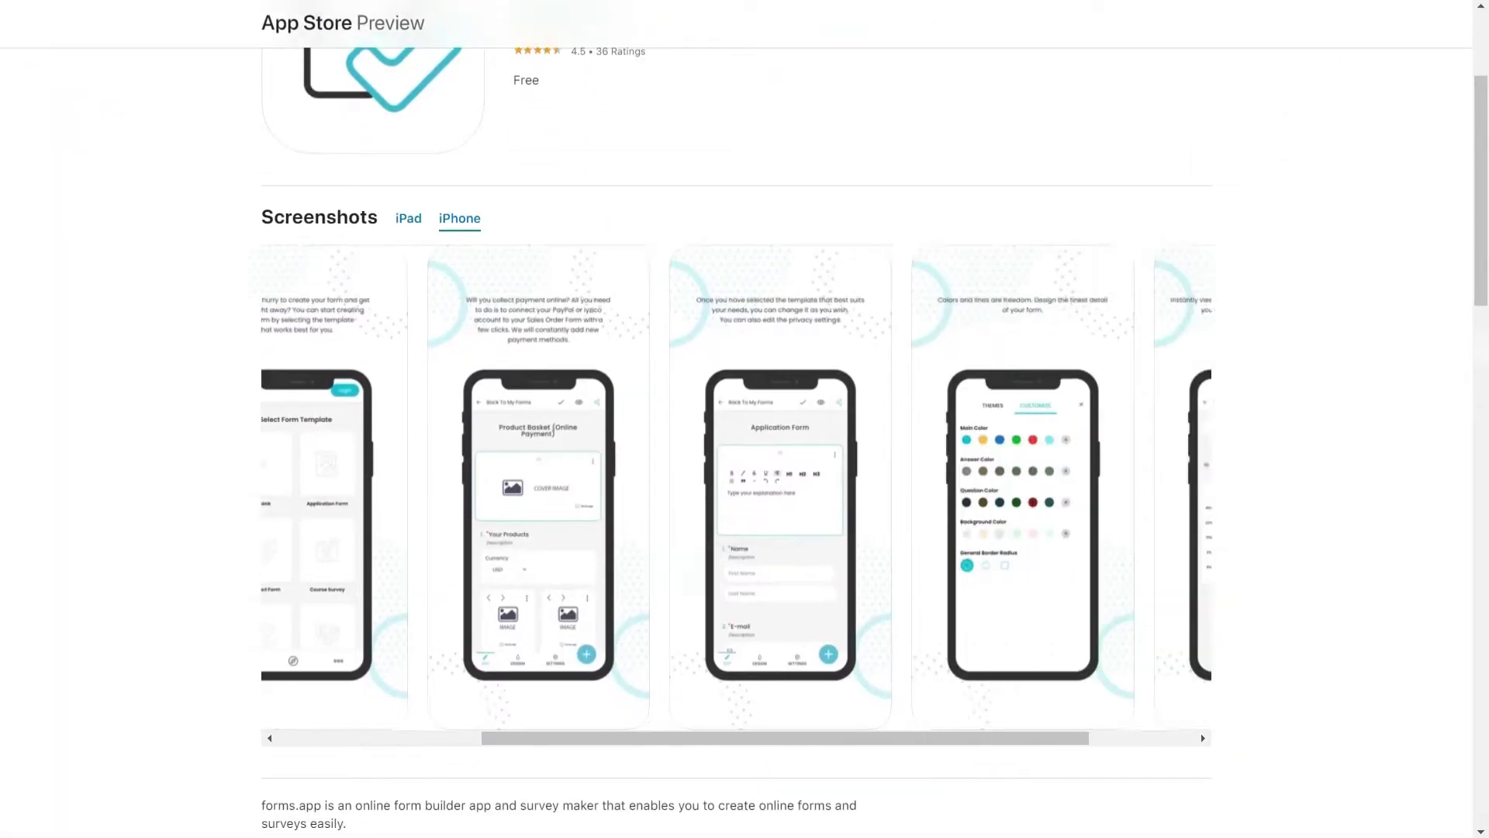
{"action": "left_click", "coordinate": [1201, 733]}
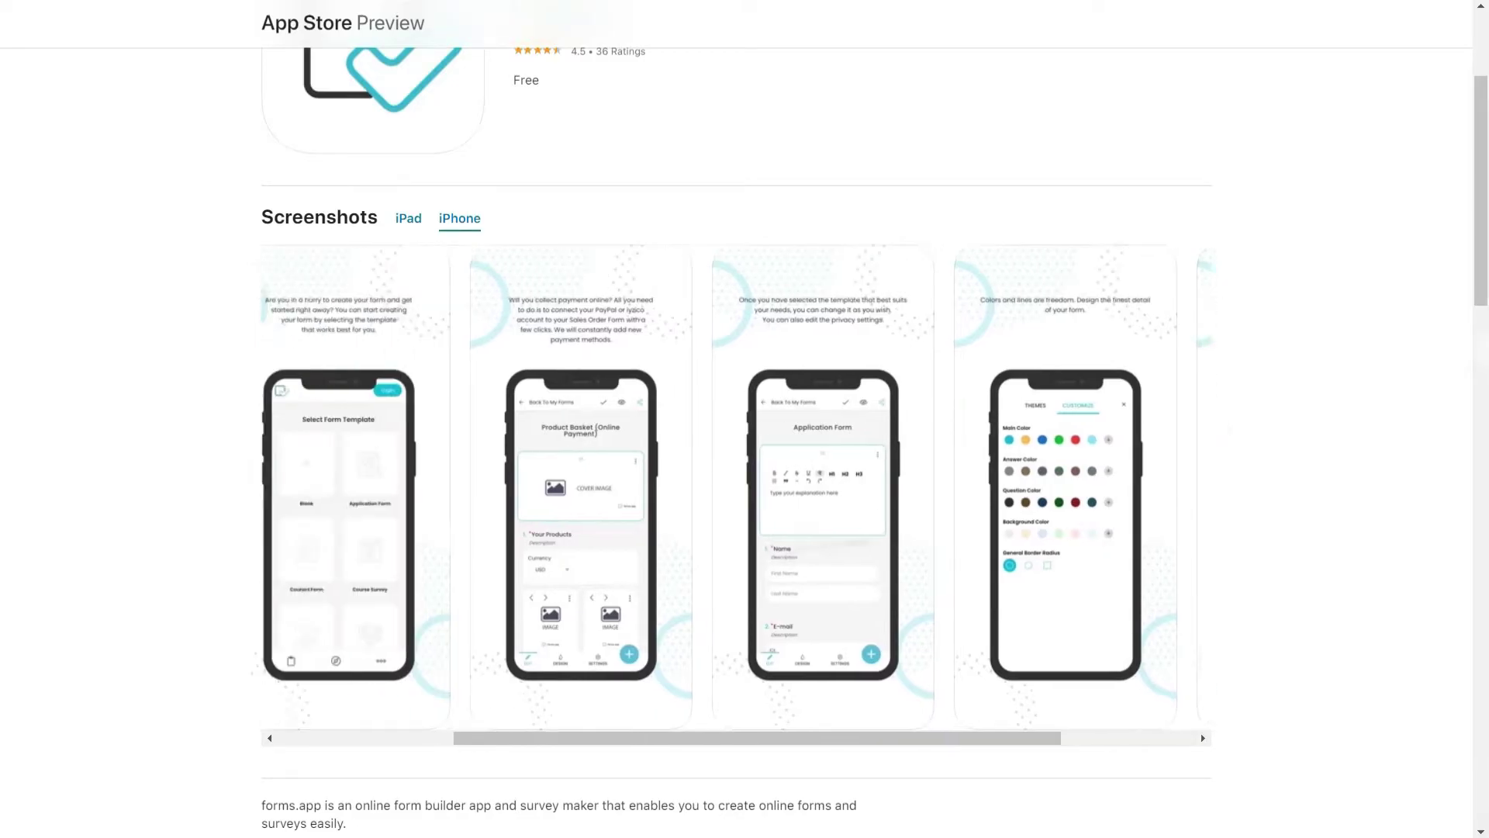
{"action": "left_click", "coordinate": [407, 218]}
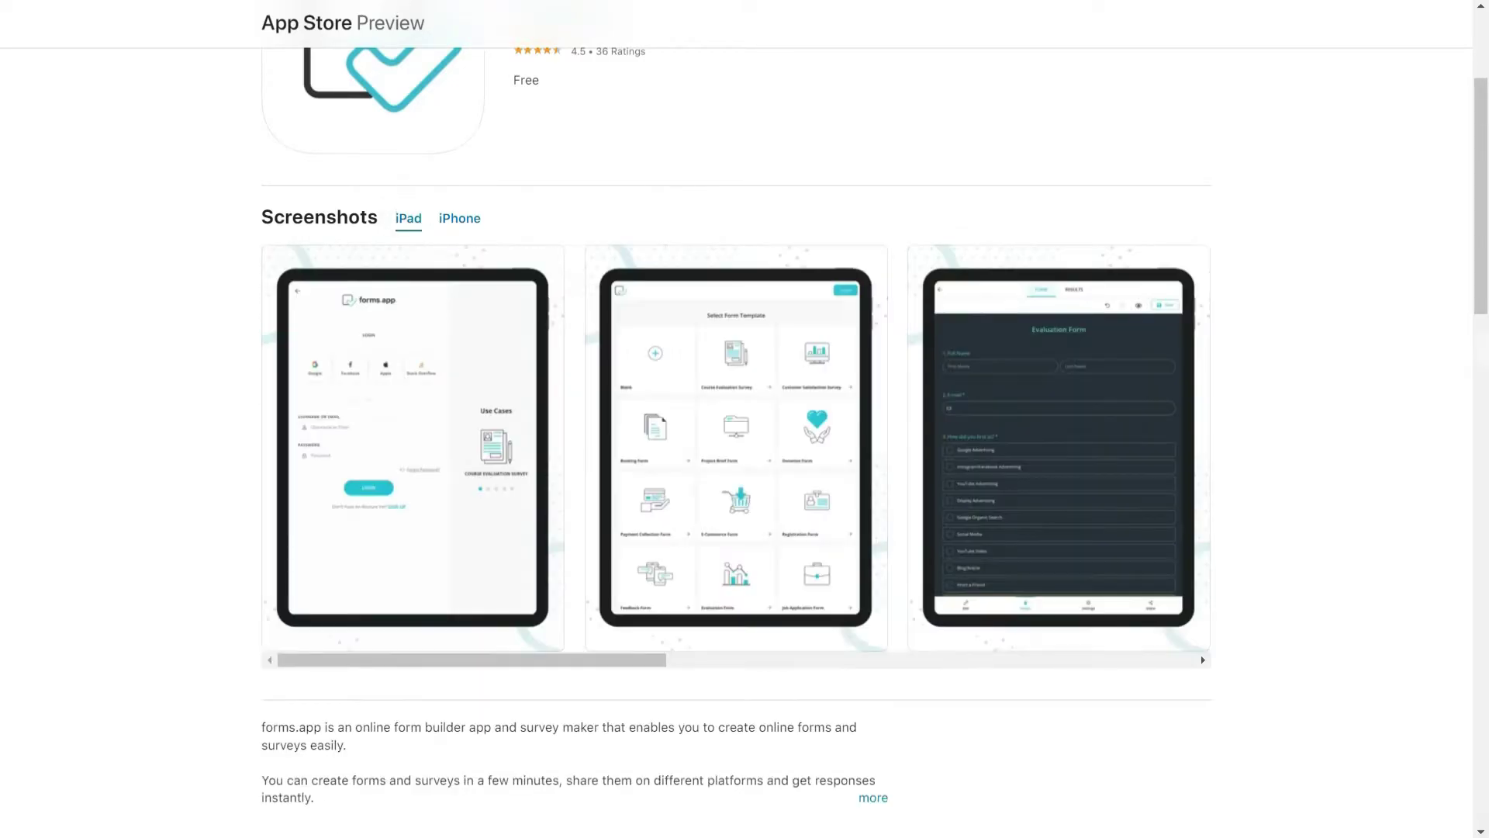
{"action": "left_click", "coordinate": [1202, 658]}
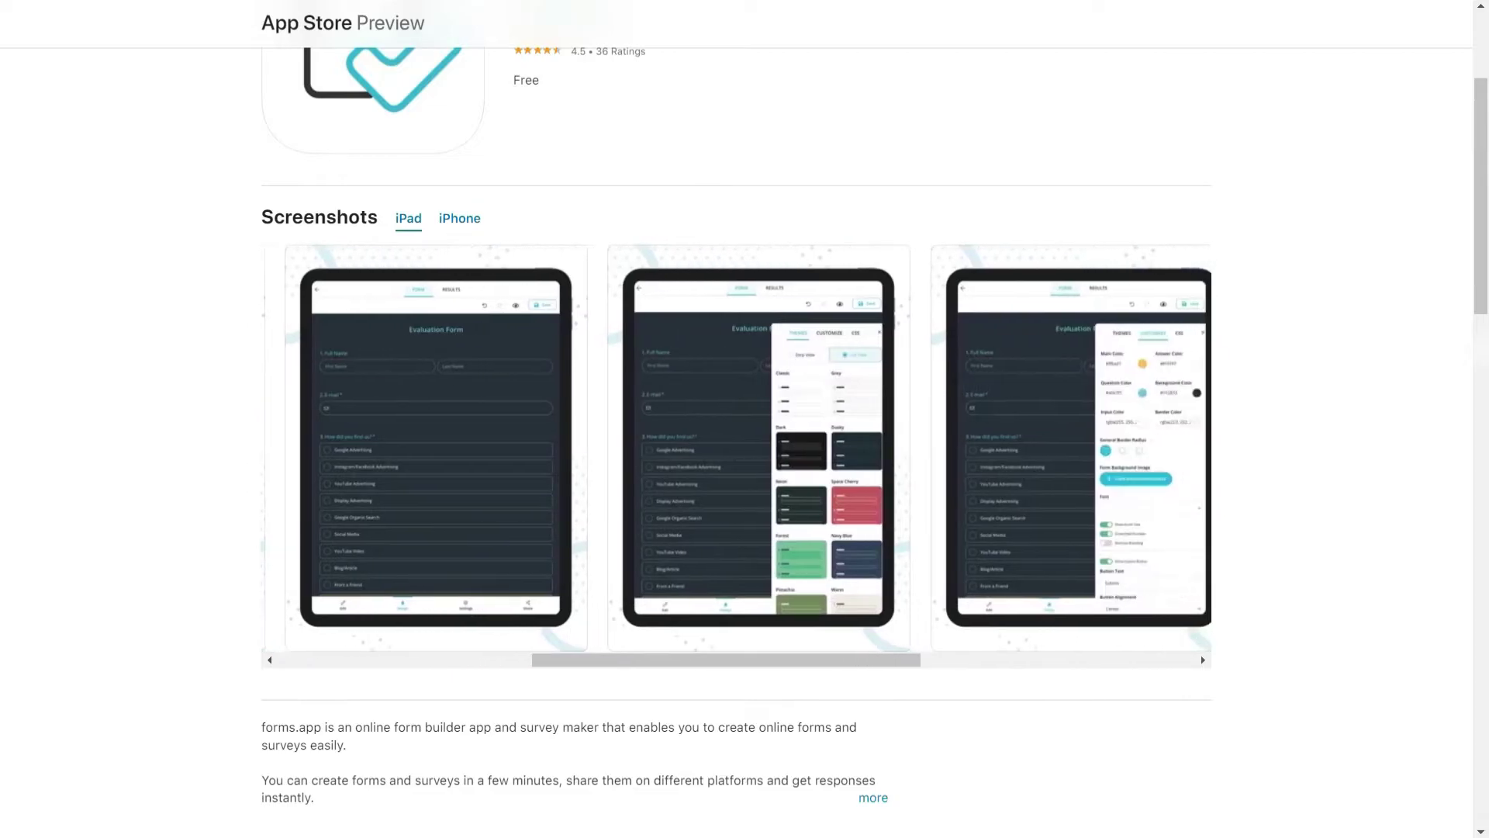
{"action": "left_click", "coordinate": [1200, 658]}
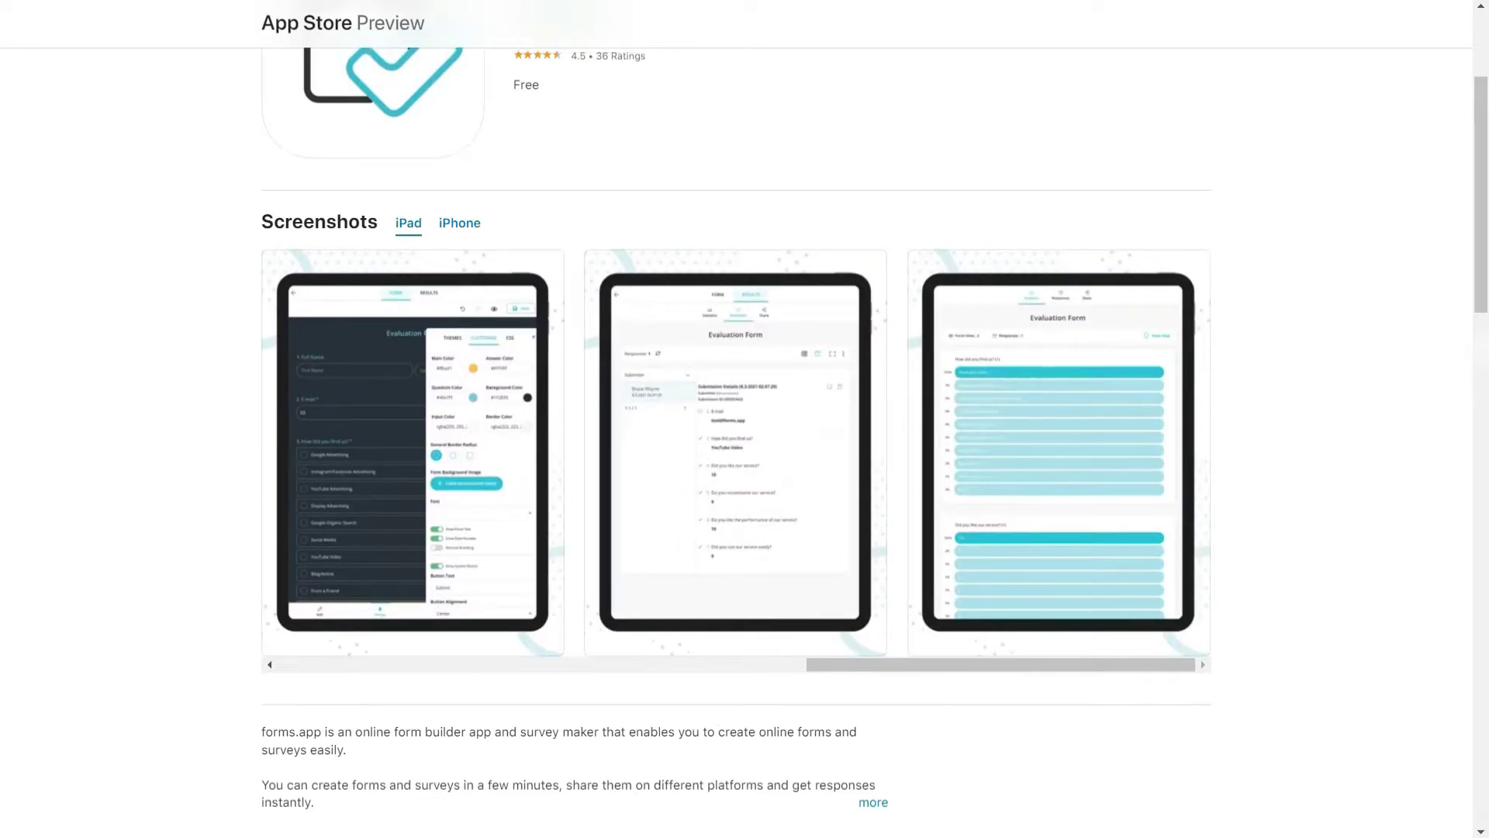
{"action": "scroll", "coordinate": [1201, 659], "scroll_direction": "up", "scroll_amount": 1}
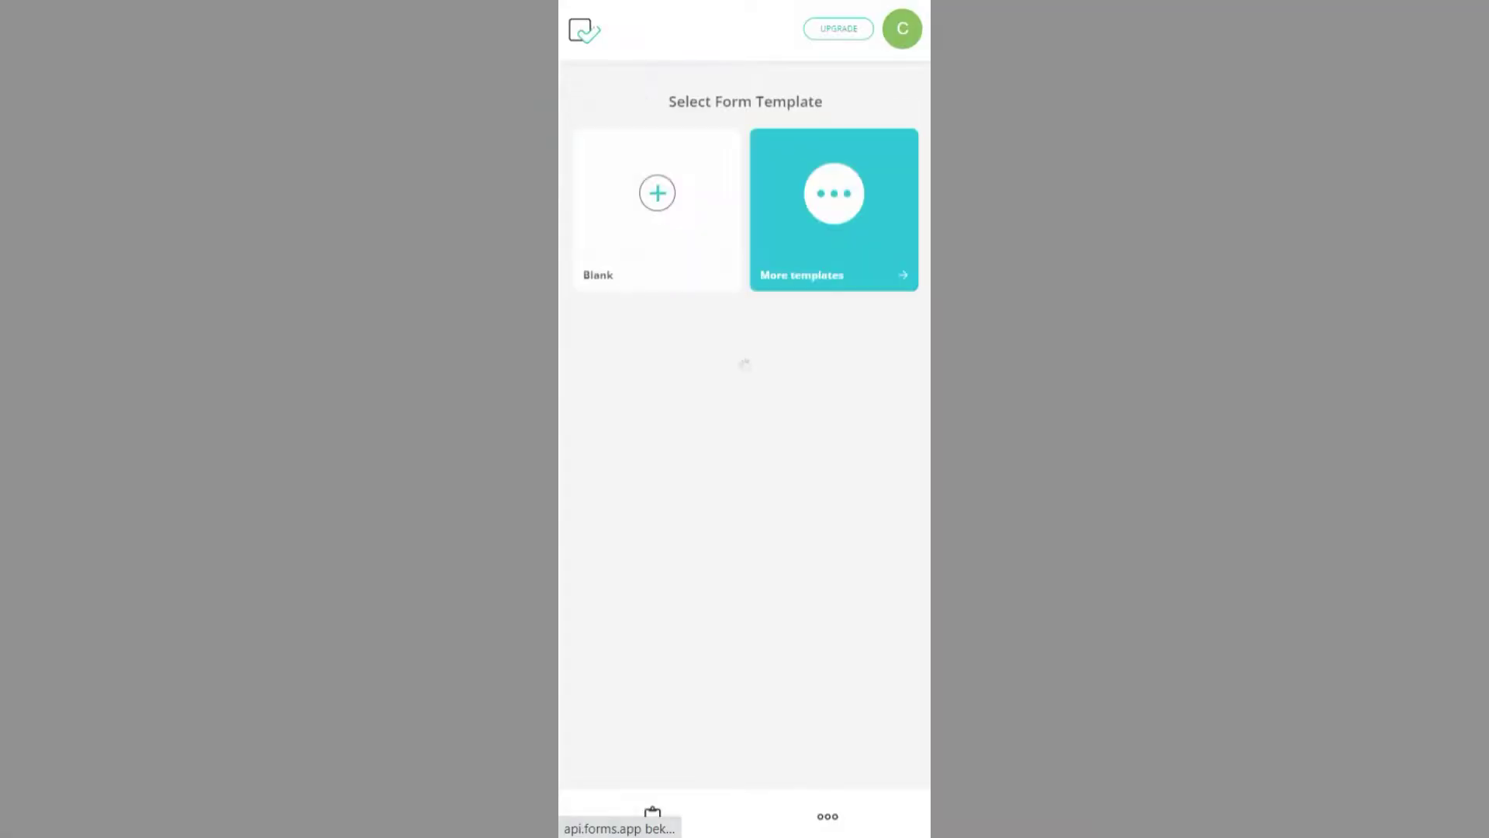
{"action": "scroll", "coordinate": [744, 466], "scroll_direction": "down", "scroll_amount": 5}
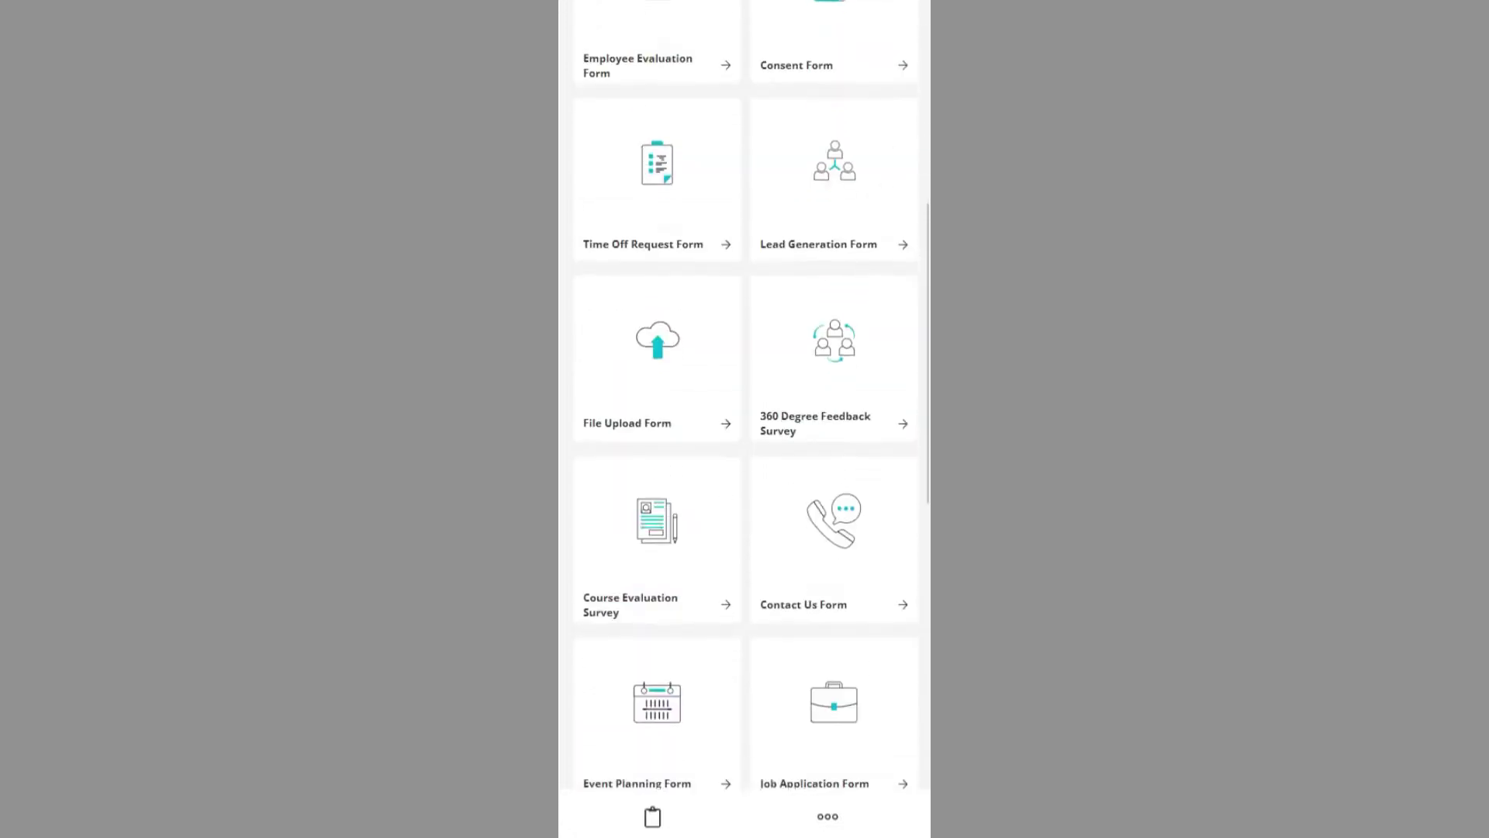
{"action": "scroll", "coordinate": [745, 467], "scroll_direction": "down", "scroll_amount": 5}
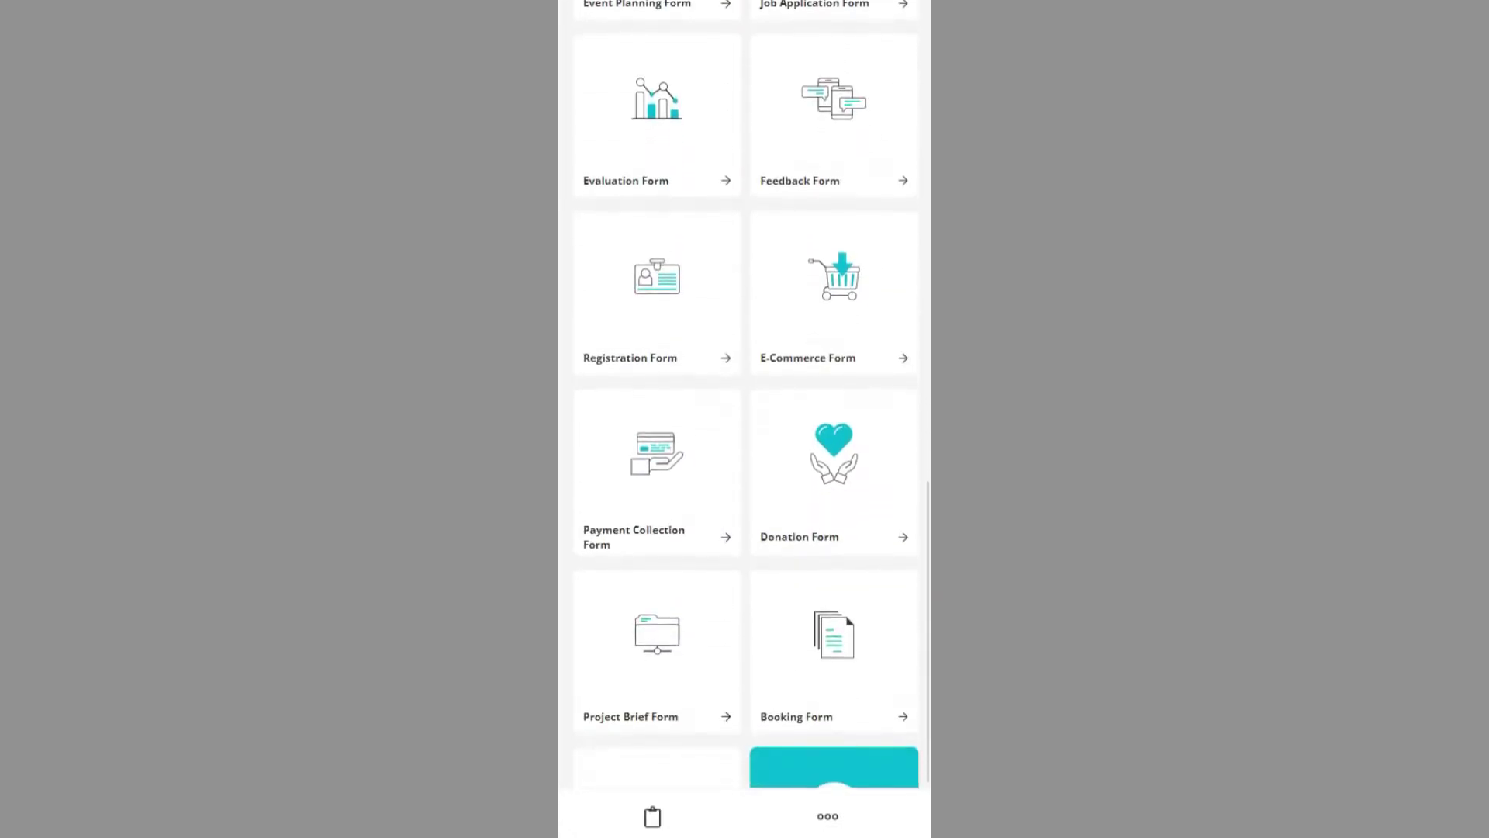
{"action": "scroll", "coordinate": [745, 466], "scroll_direction": "down", "scroll_amount": 3}
{"action": "scroll", "coordinate": [745, 465], "scroll_direction": "up", "scroll_amount": 8}
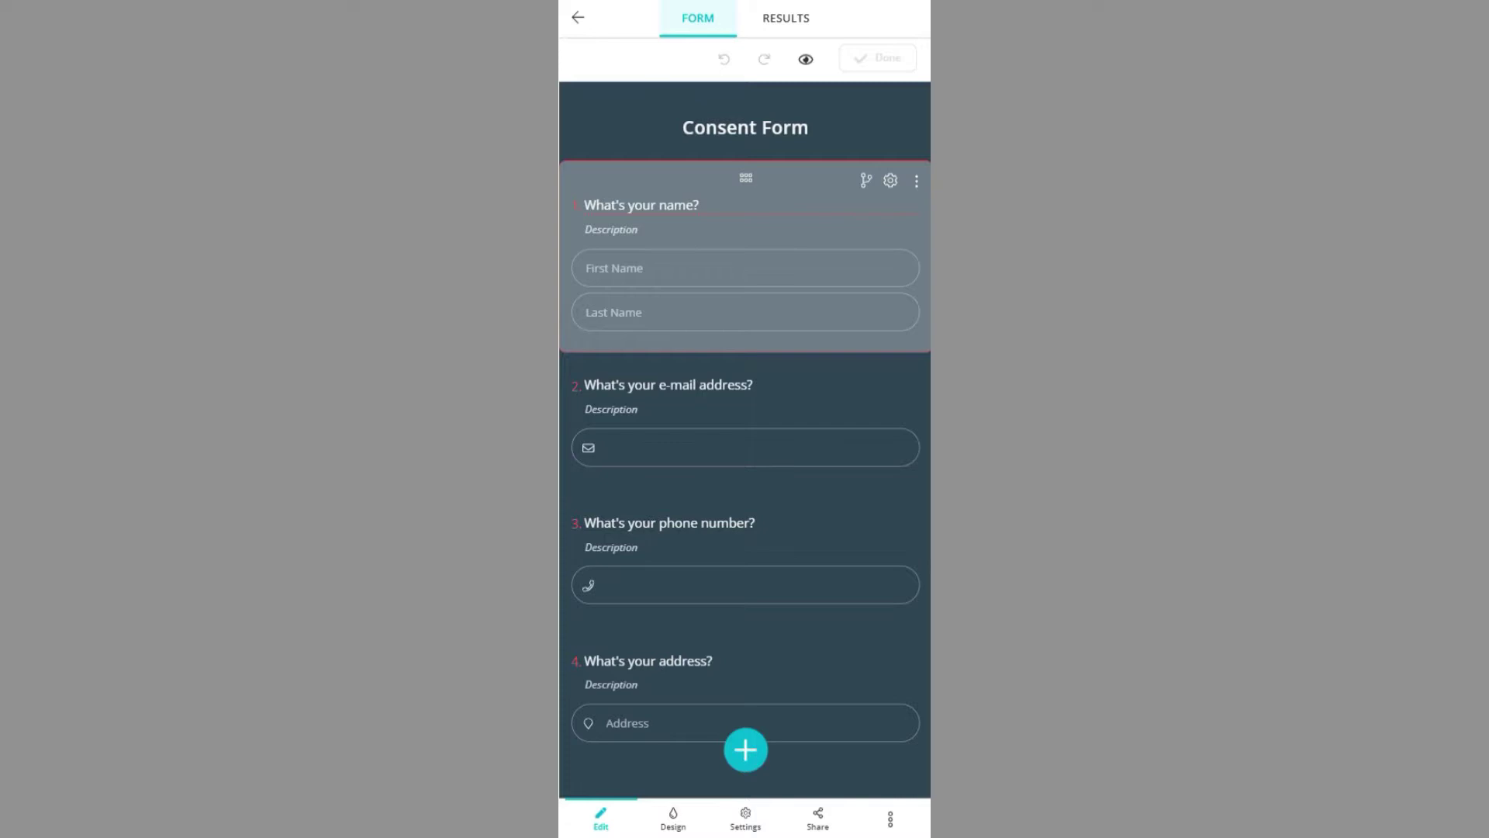
Step: Show the question types that can be added to the Consent Form
{"action": "left_click", "coordinate": [745, 749]}
{"action": "left_click", "coordinate": [673, 818]}
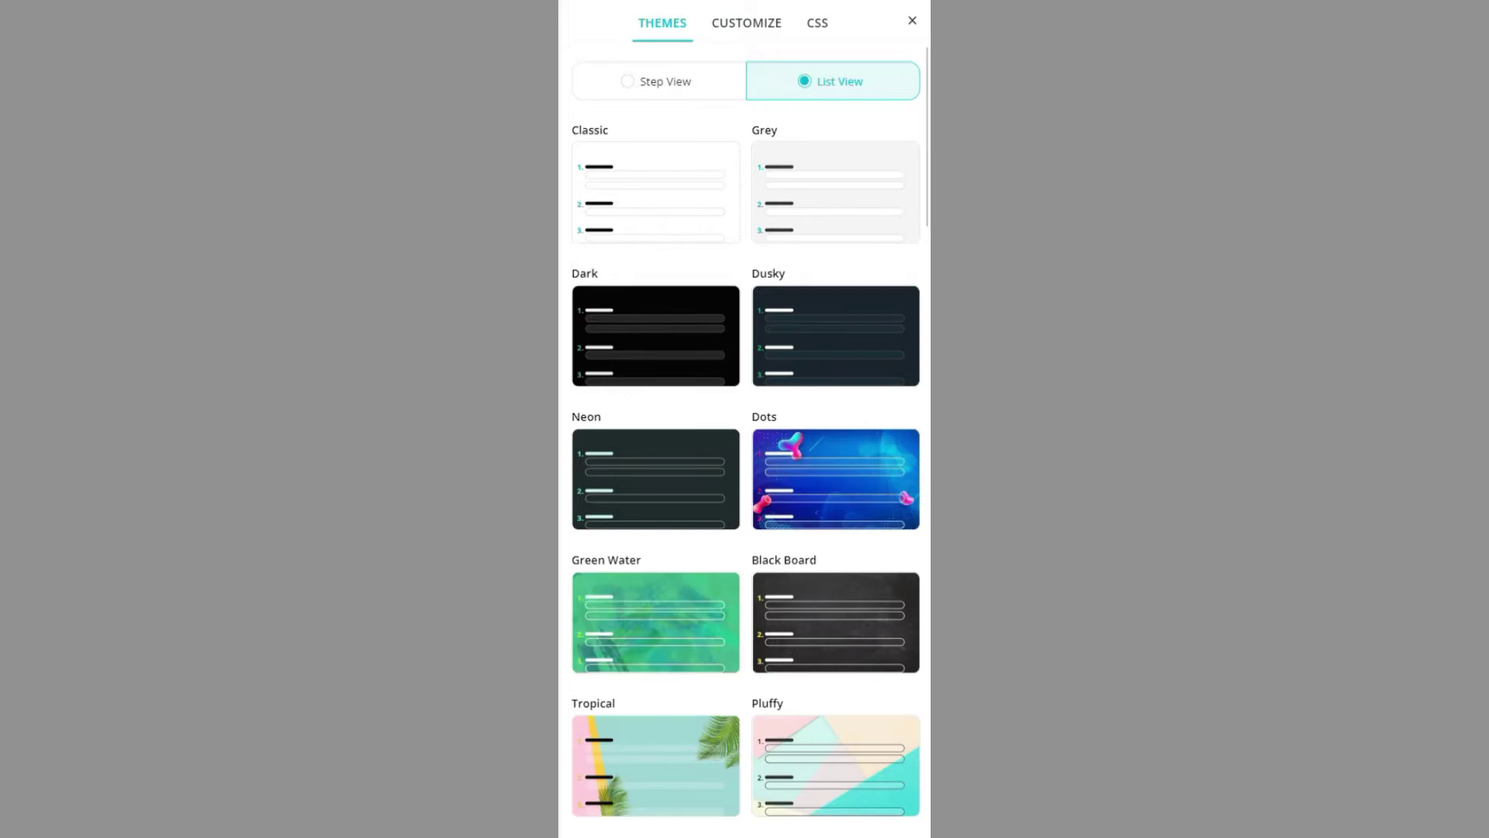
{"action": "scroll", "coordinate": [745, 465], "scroll_direction": "down", "scroll_amount": 5}
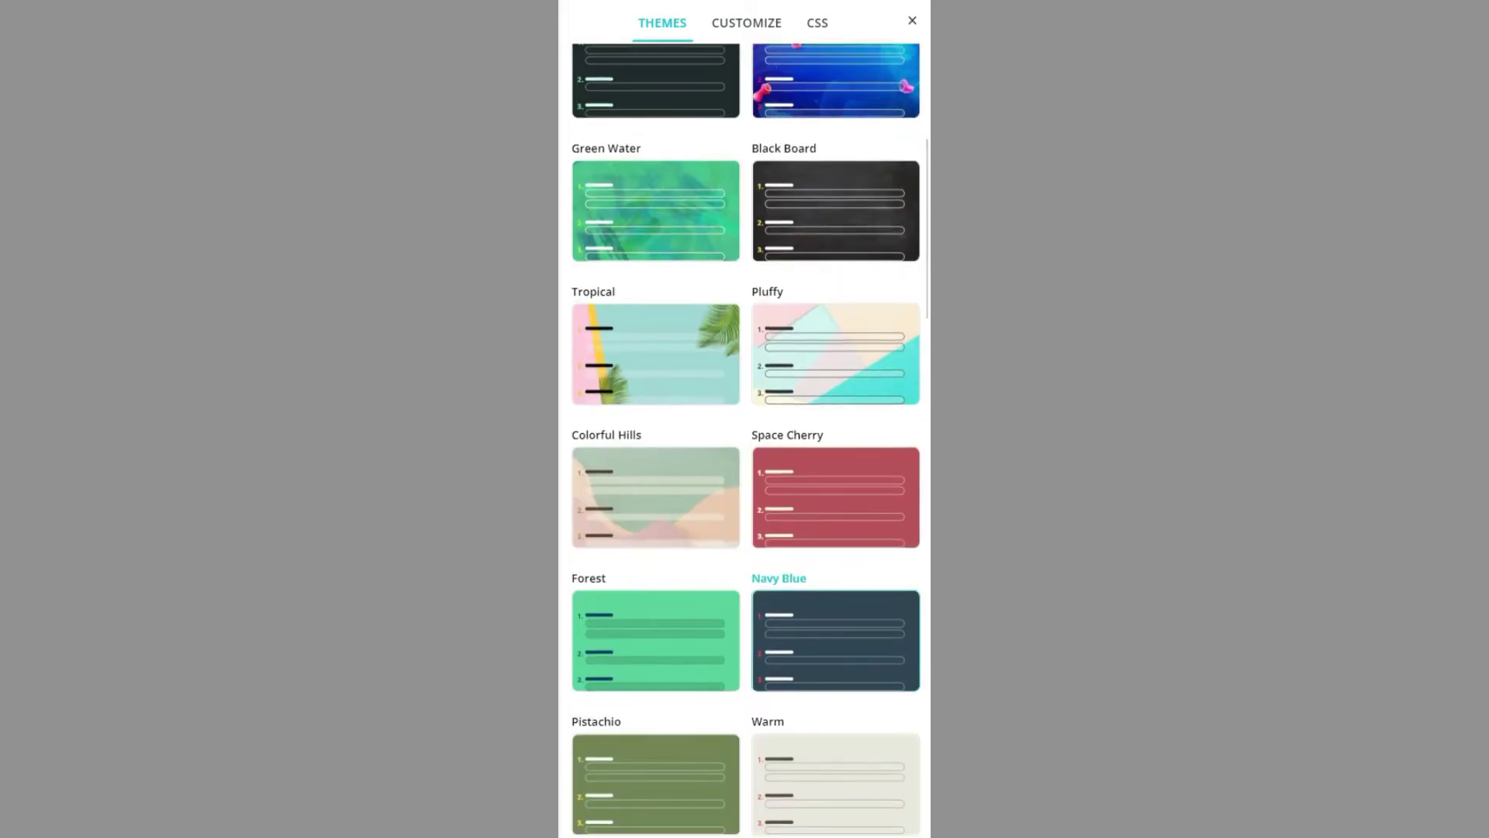
{"action": "scroll", "coordinate": [744, 466], "scroll_direction": "down", "scroll_amount": 3}
{"action": "scroll", "coordinate": [745, 466], "scroll_direction": "down", "scroll_amount": 5}
{"action": "scroll", "coordinate": [745, 467], "scroll_direction": "down", "scroll_amount": 3}
{"action": "scroll", "coordinate": [746, 466], "scroll_direction": "down", "scroll_amount": 5}
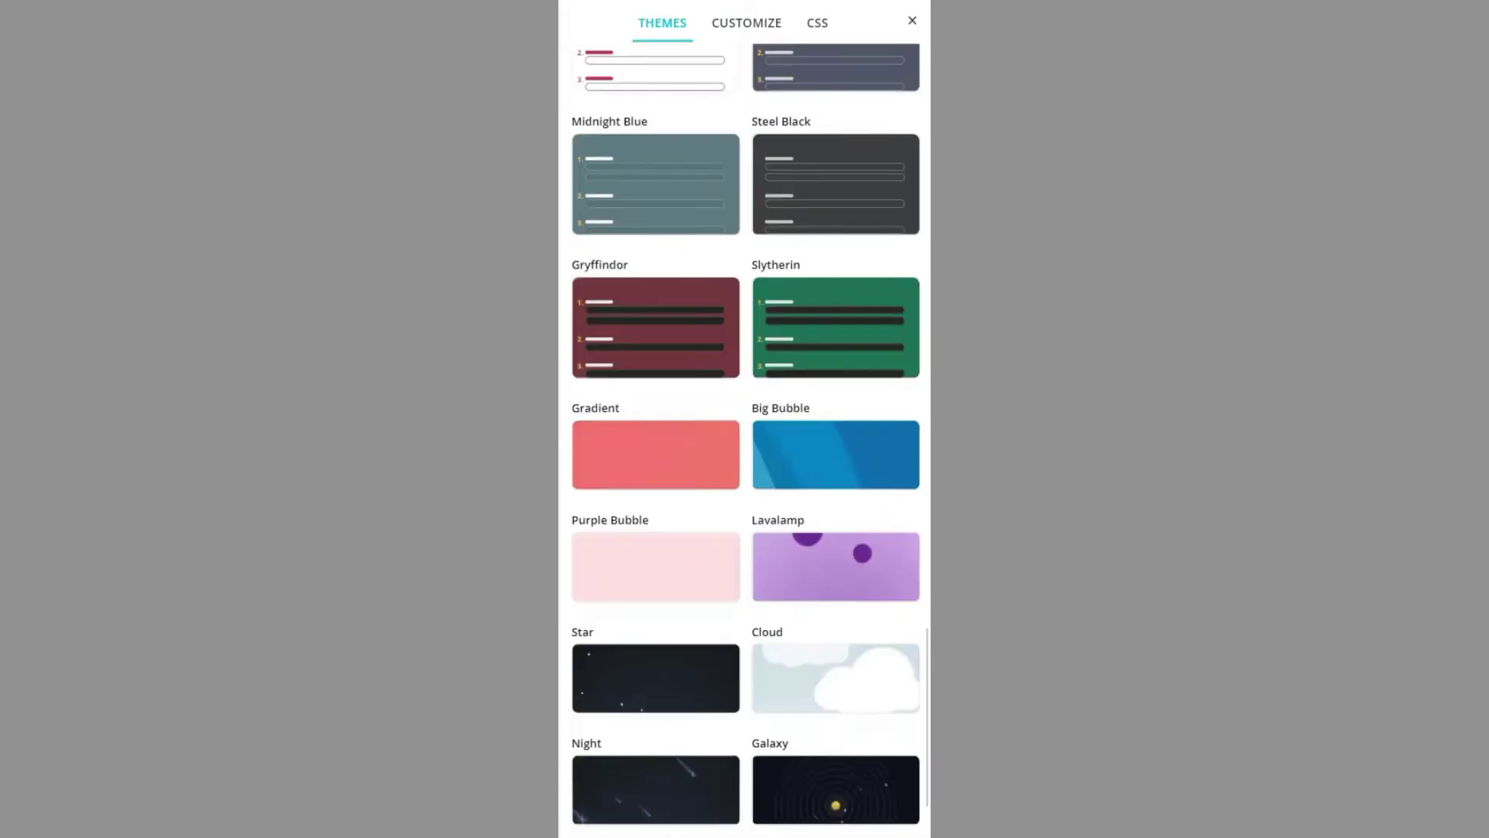
{"action": "scroll", "coordinate": [746, 465], "scroll_direction": "down", "scroll_amount": 2}
{"action": "scroll", "coordinate": [745, 465], "scroll_direction": "up", "scroll_amount": 5}
{"action": "scroll", "coordinate": [746, 466], "scroll_direction": "up", "scroll_amount": 3}
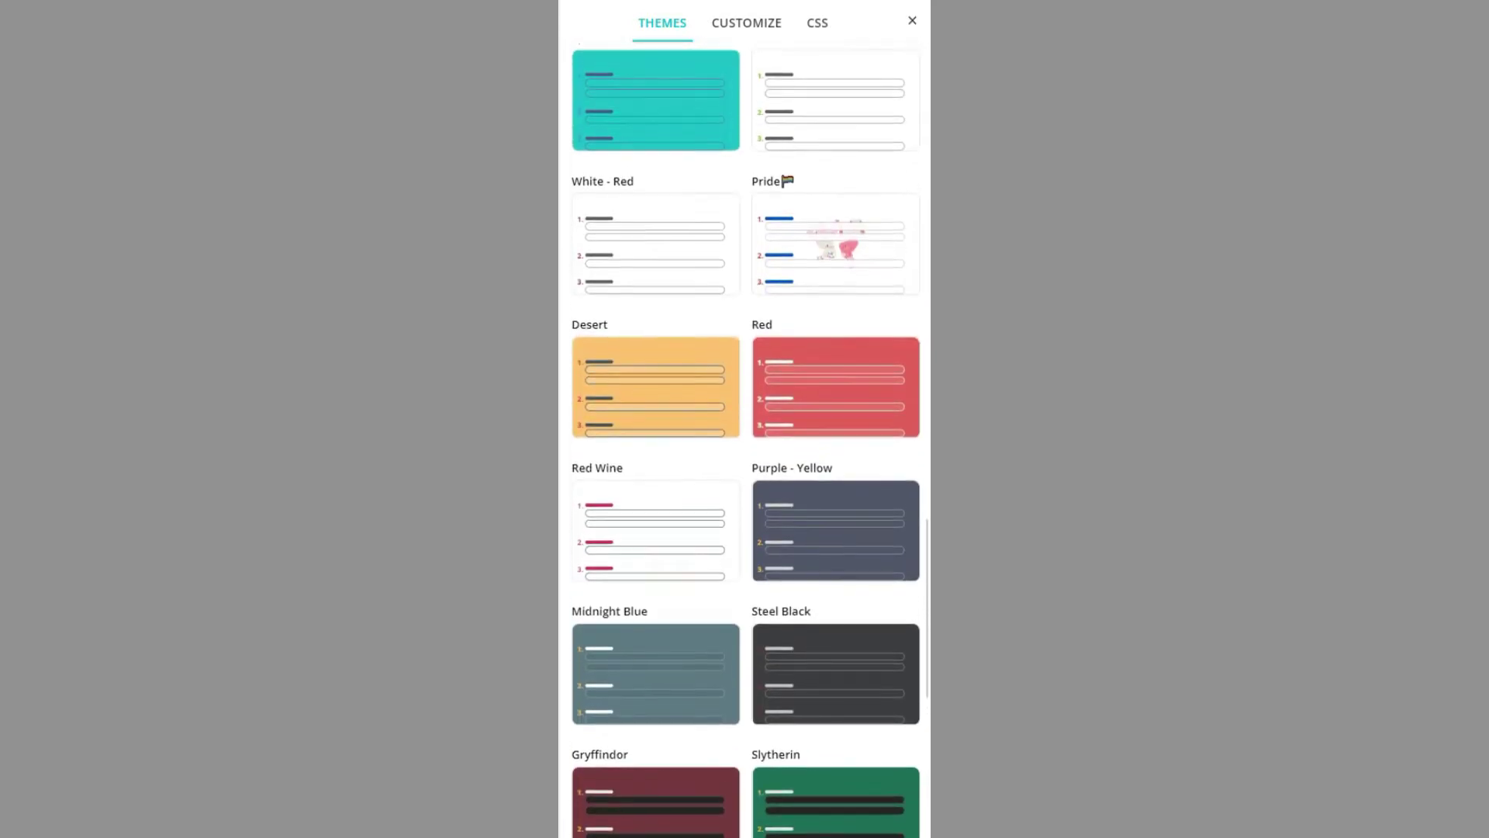
{"action": "scroll", "coordinate": [744, 466], "scroll_direction": "up", "scroll_amount": 4}
{"action": "scroll", "coordinate": [745, 466], "scroll_direction": "up", "scroll_amount": 5}
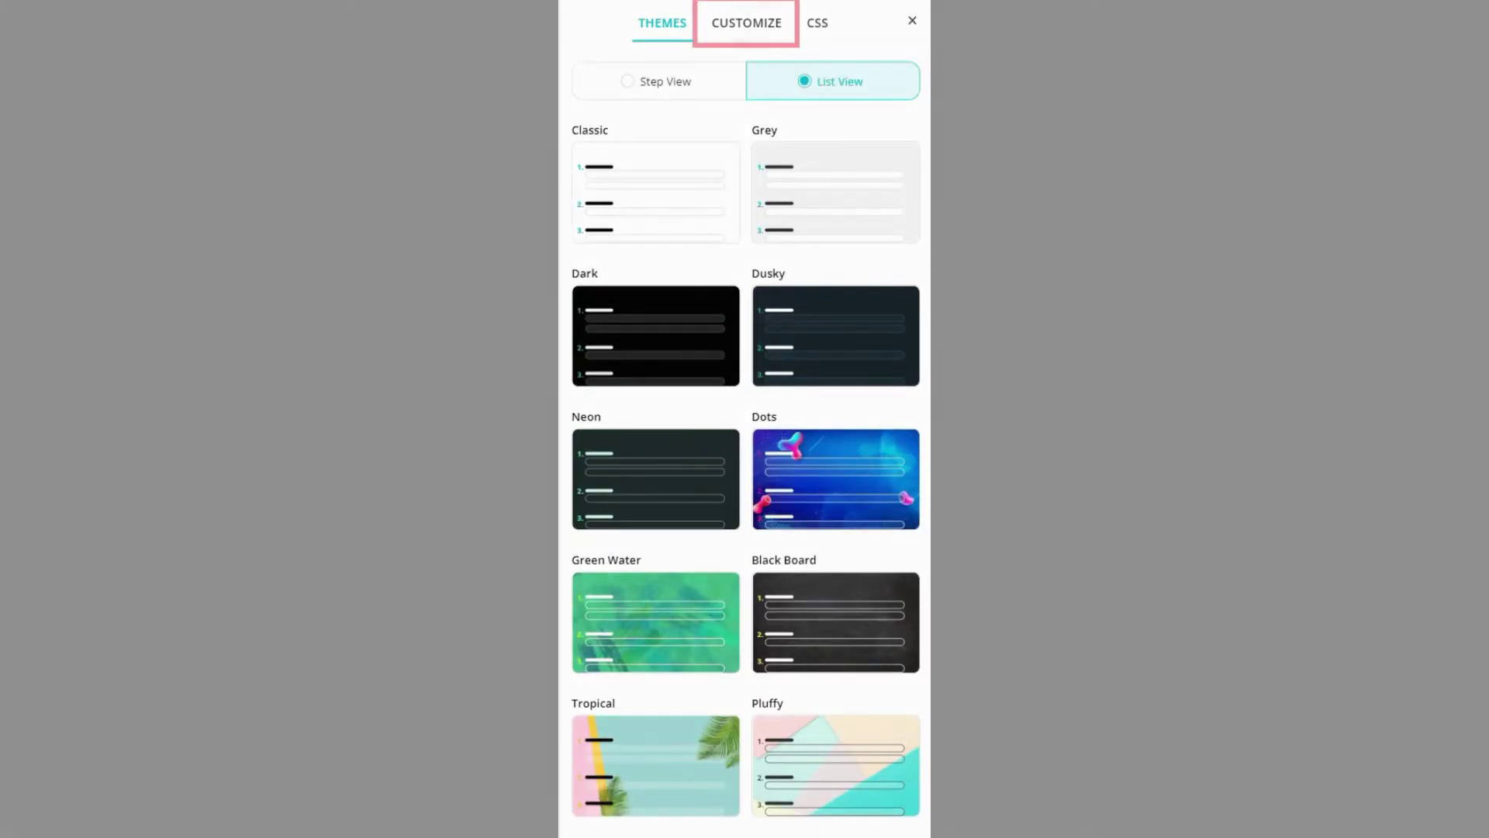
{"action": "left_click", "coordinate": [746, 21]}
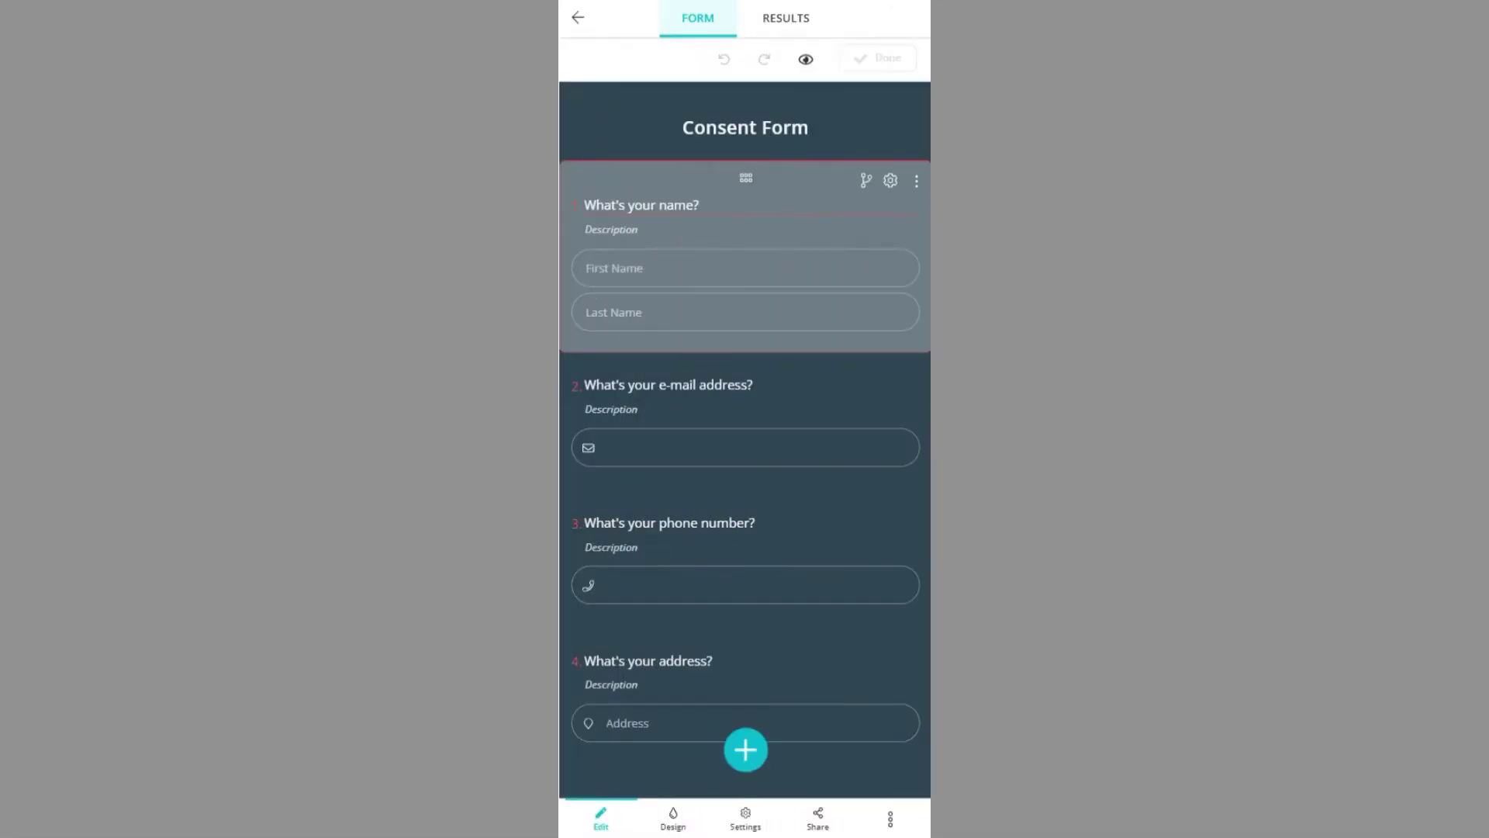
{"action": "left_click", "coordinate": [745, 817]}
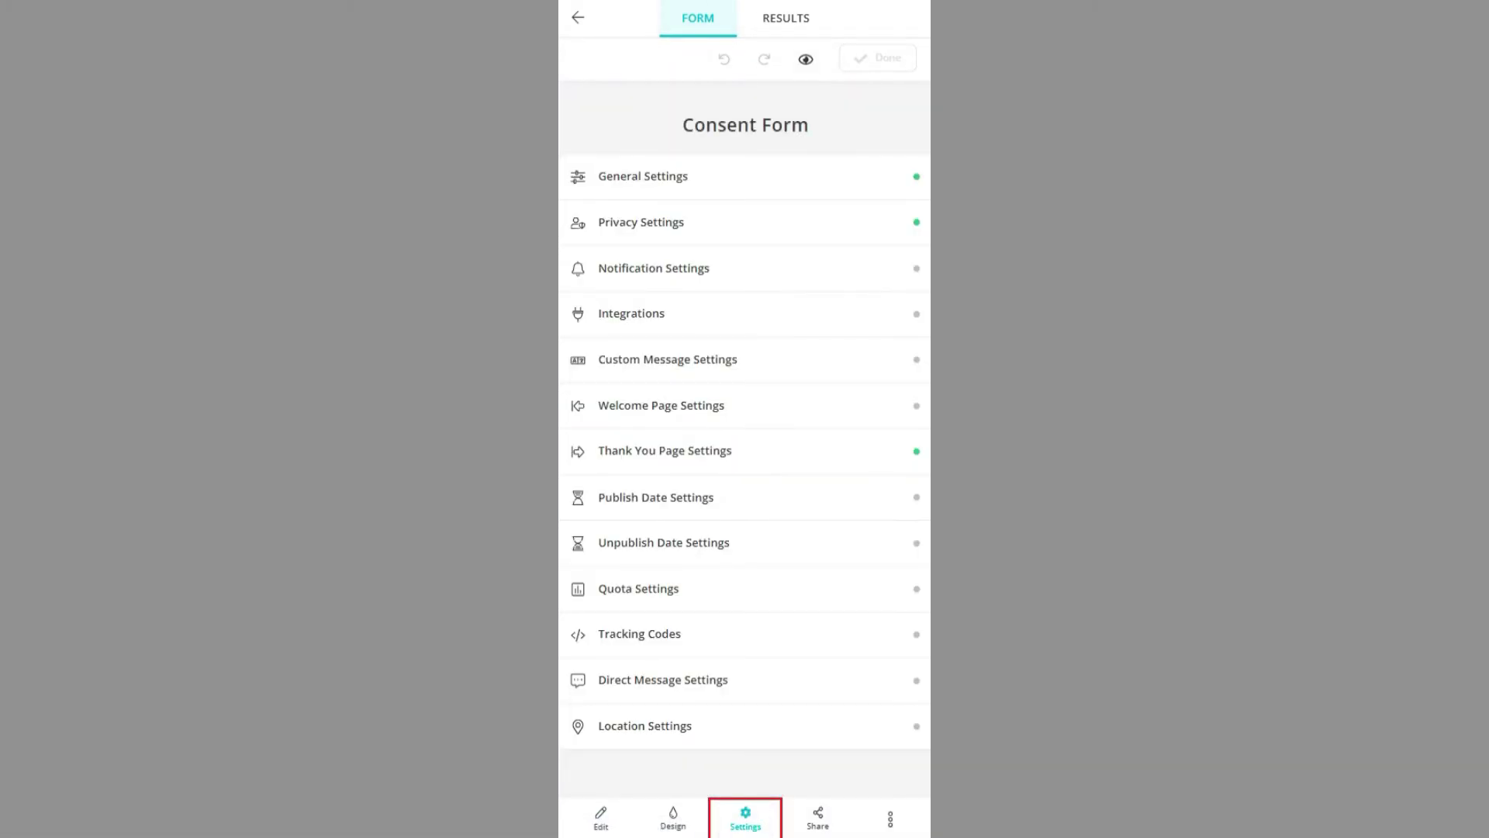
{"action": "left_click", "coordinate": [642, 223]}
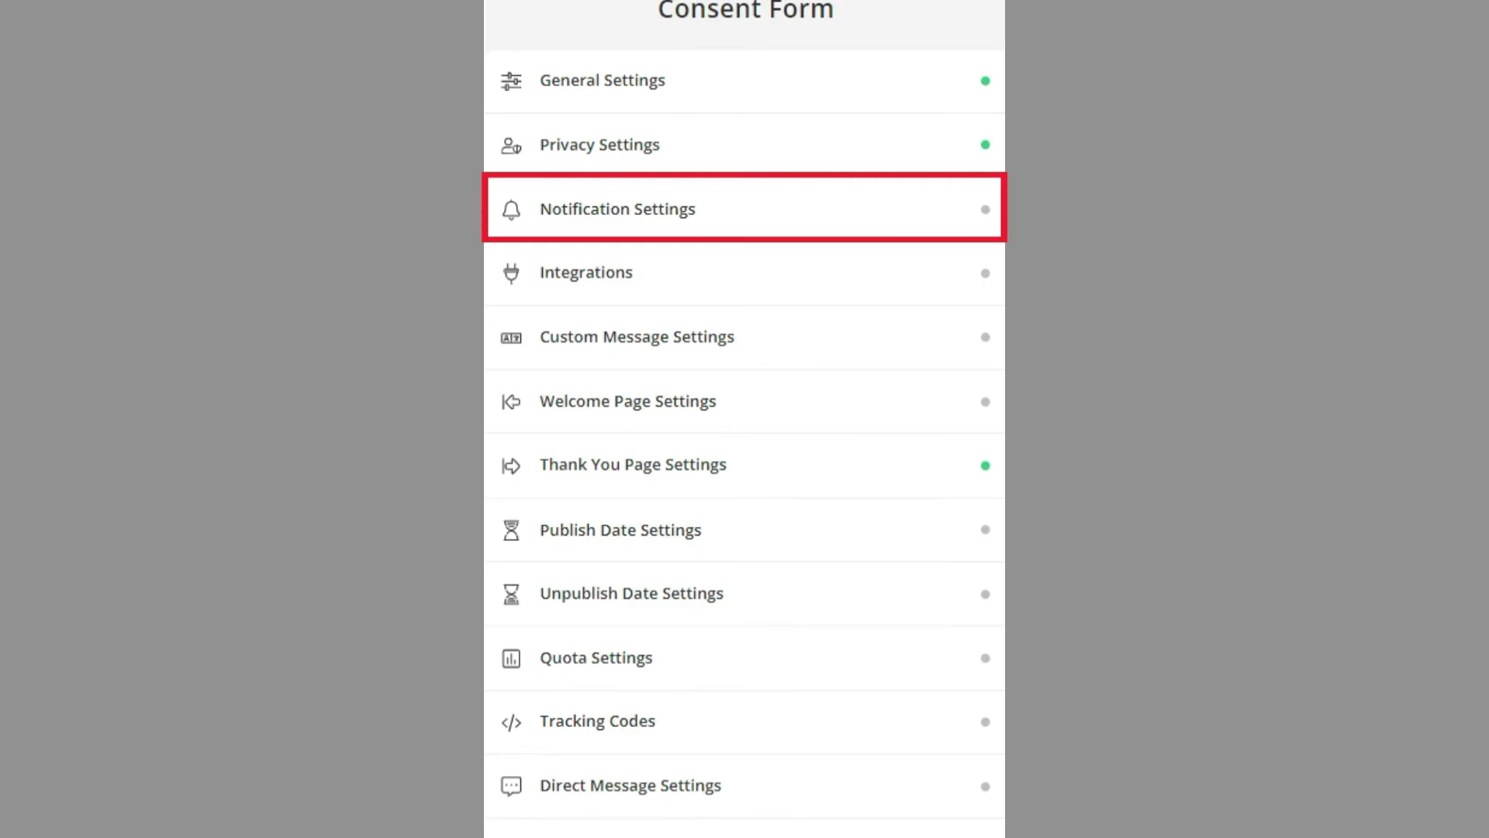
{"action": "left_click", "coordinate": [698, 210]}
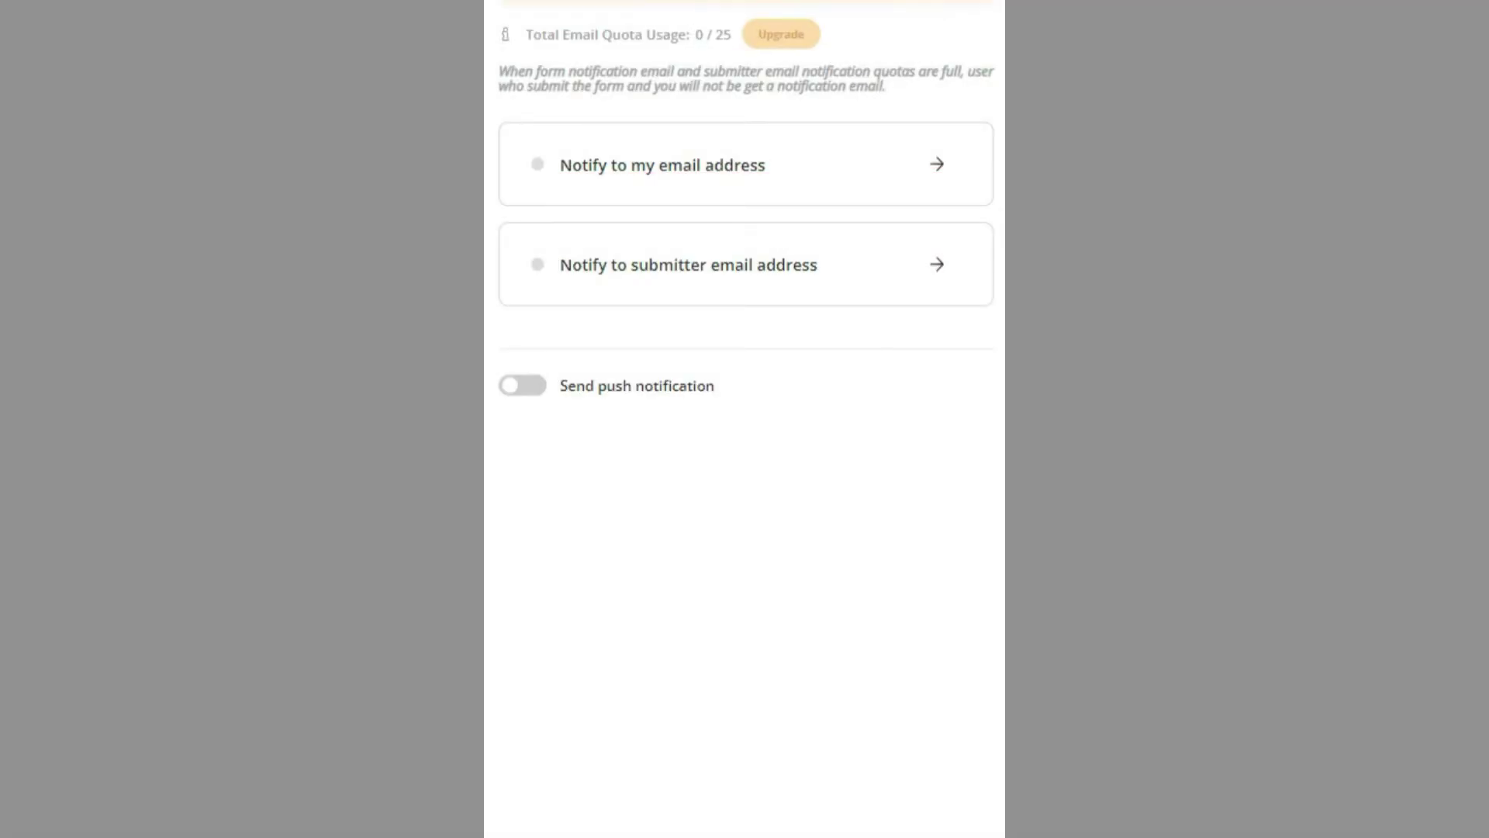
{"action": "left_click", "coordinate": [745, 272]}
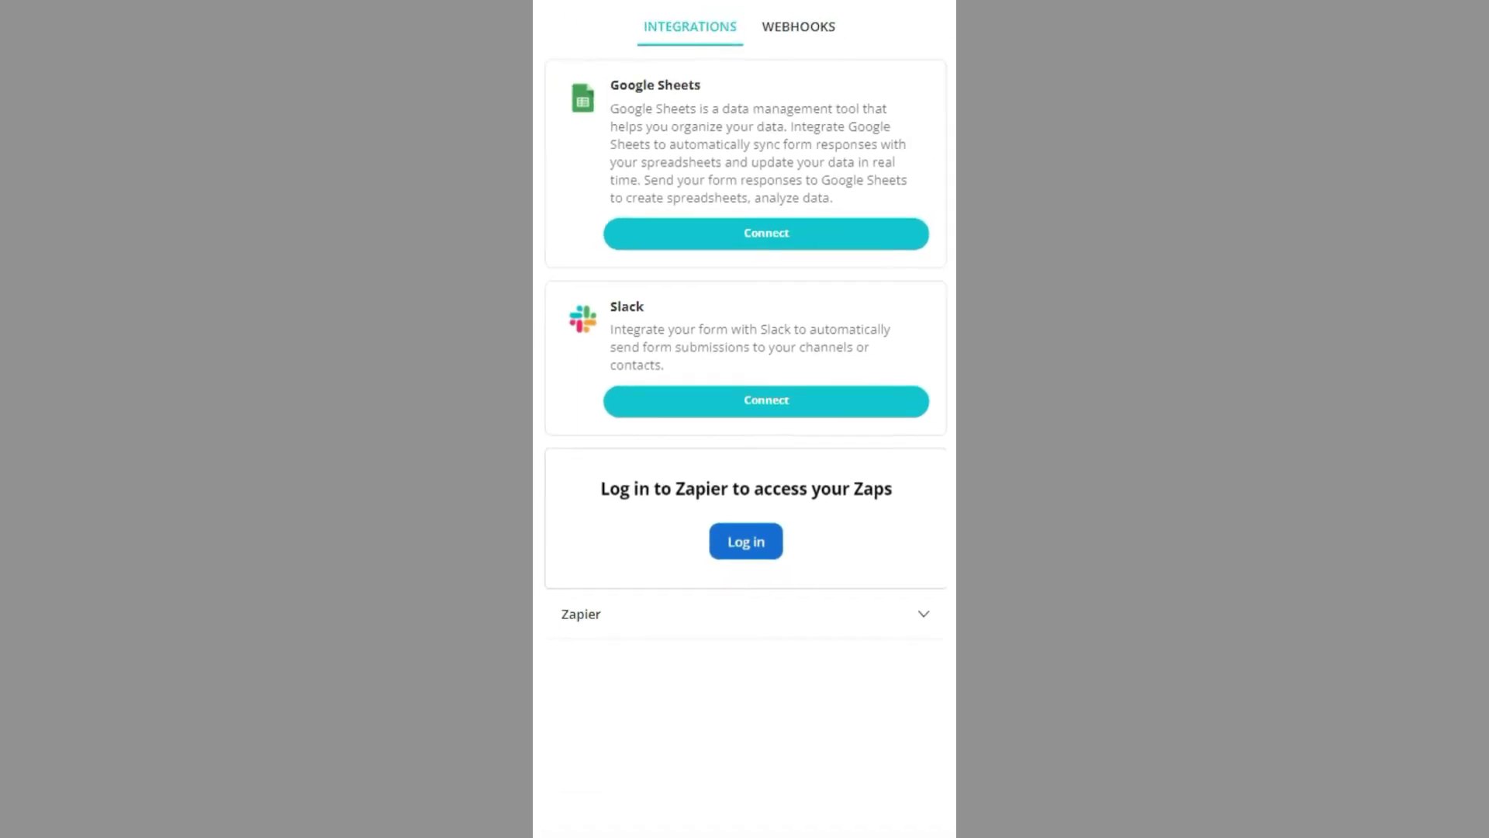
{"action": "left_click", "coordinate": [601, 817]}
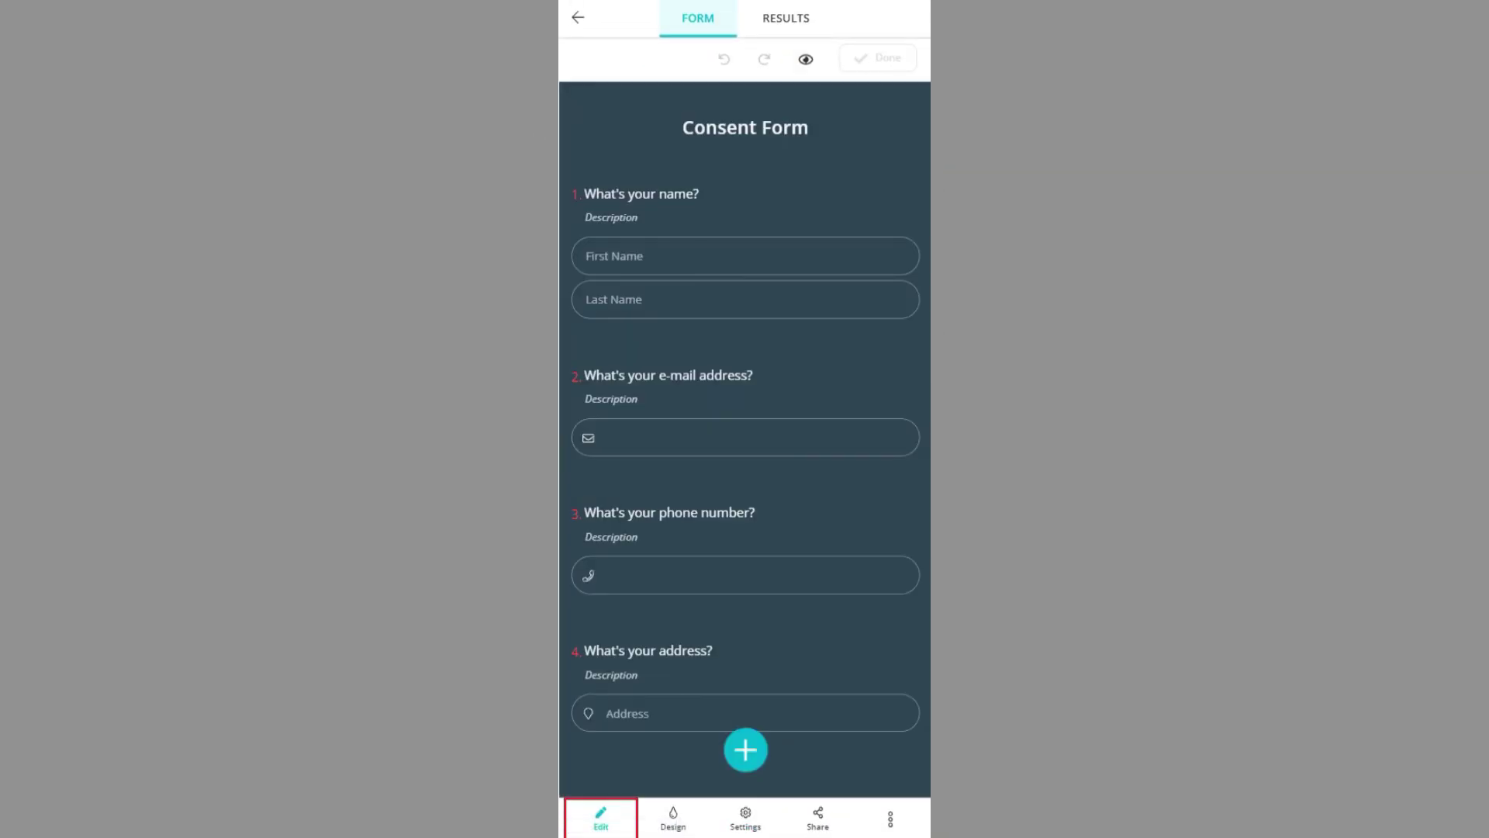